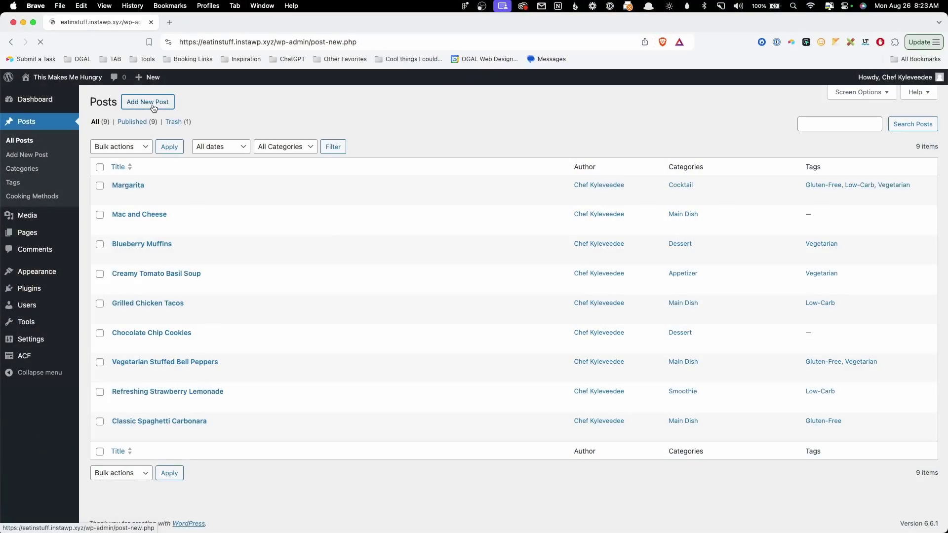
- Create a new post titled "Test" and publish it
{"action": "left_click", "coordinate": [149, 102]}
{"action": "type", "text": "Test"}
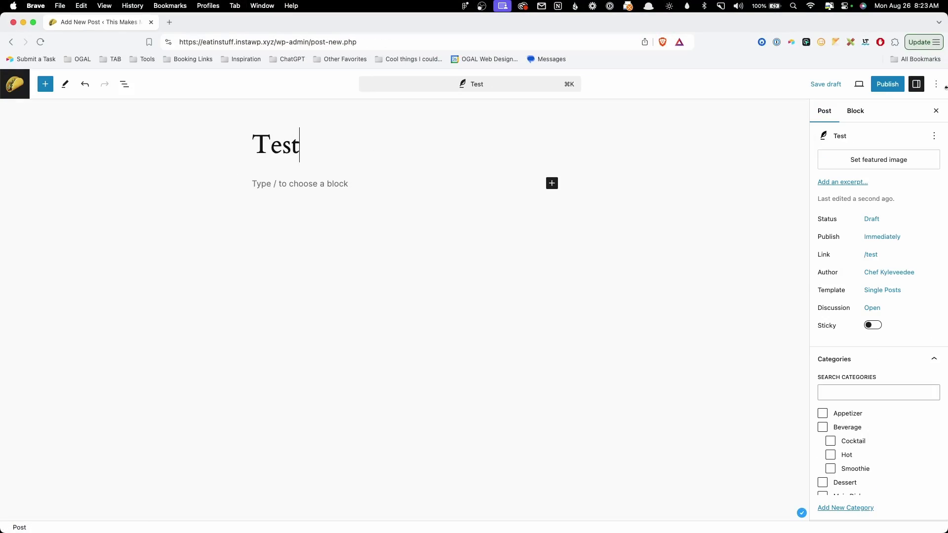
{"action": "left_click", "coordinate": [877, 86]}
{"action": "left_click", "coordinate": [876, 89]}
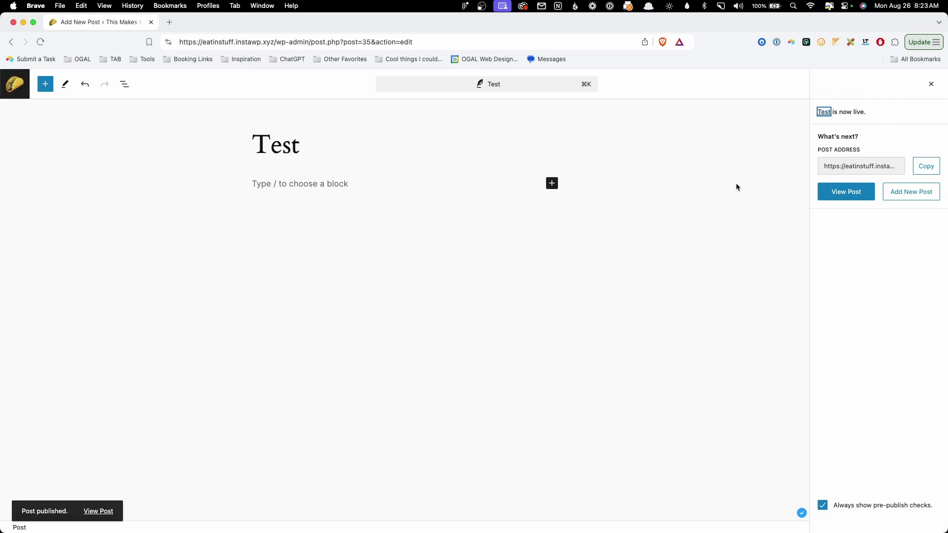
{"action": "left_click", "coordinate": [931, 84]}
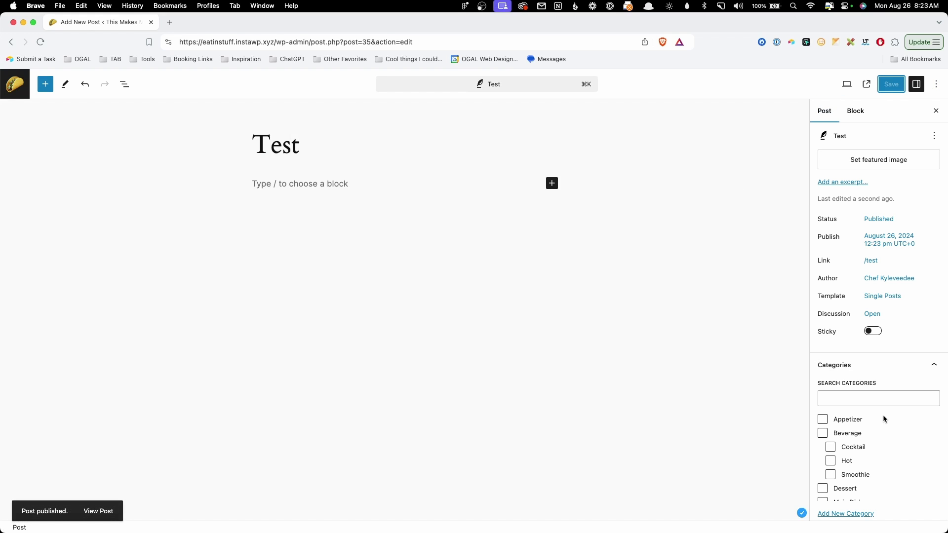
{"action": "scroll", "coordinate": [883, 420], "scroll_direction": "down", "scroll_amount": 2}
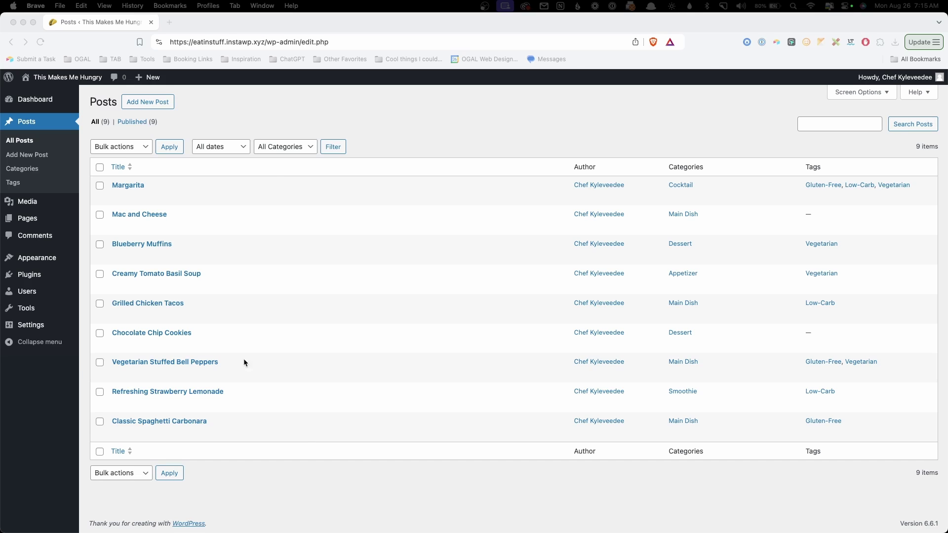
- Open the management page for the post categories
{"action": "left_click", "coordinate": [34, 170]}
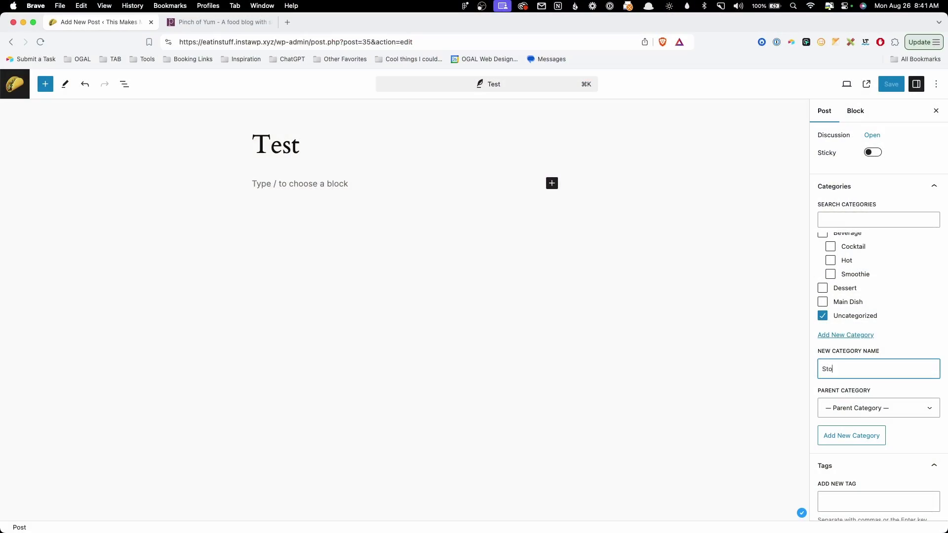
- Add Stove Top, Baking and Grilling as new top-level categories from the Test post's settings
{"action": "key", "text": "Return"}
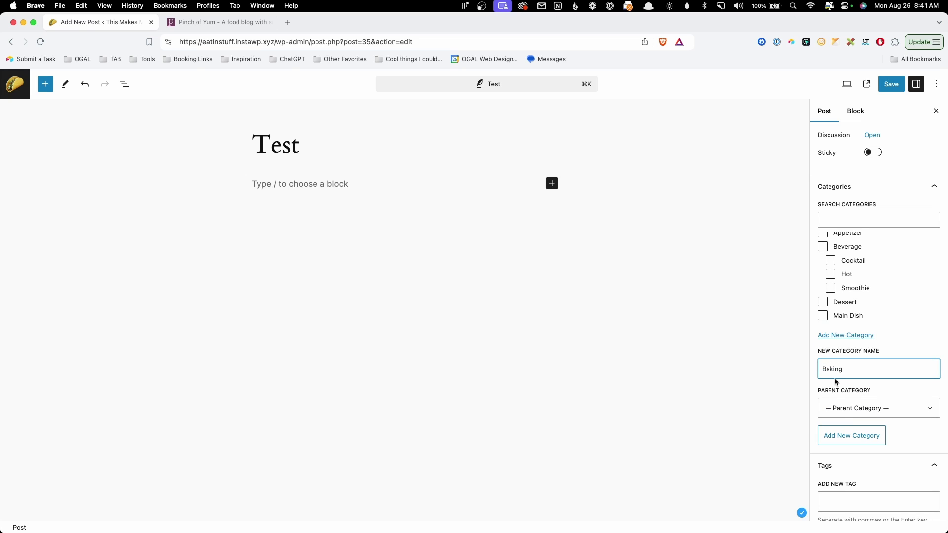
{"action": "left_click", "coordinate": [845, 428]}
{"action": "left_click", "coordinate": [850, 365]}
{"action": "left_click", "coordinate": [857, 434]}
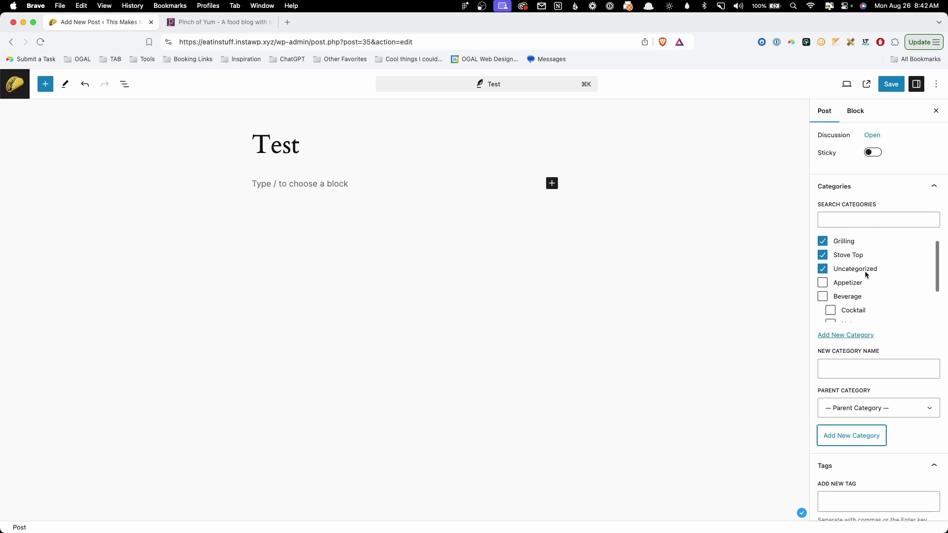
{"action": "scroll", "coordinate": [894, 279], "scroll_direction": "down", "scroll_amount": 5}
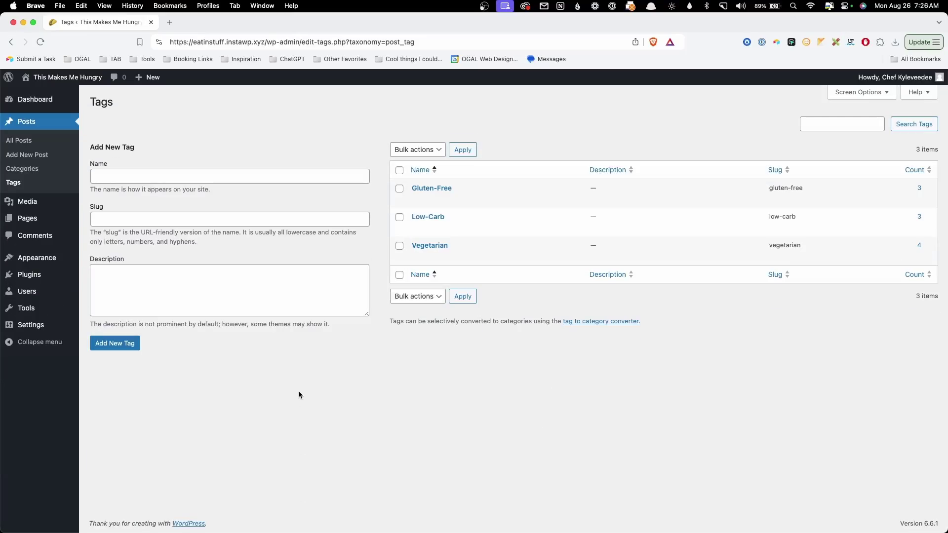
- Search the plugin directory for "advanced custom fields", and install and activate Advanced Custom Fields (ACF)
{"action": "mouse_move", "coordinate": [35, 274]}
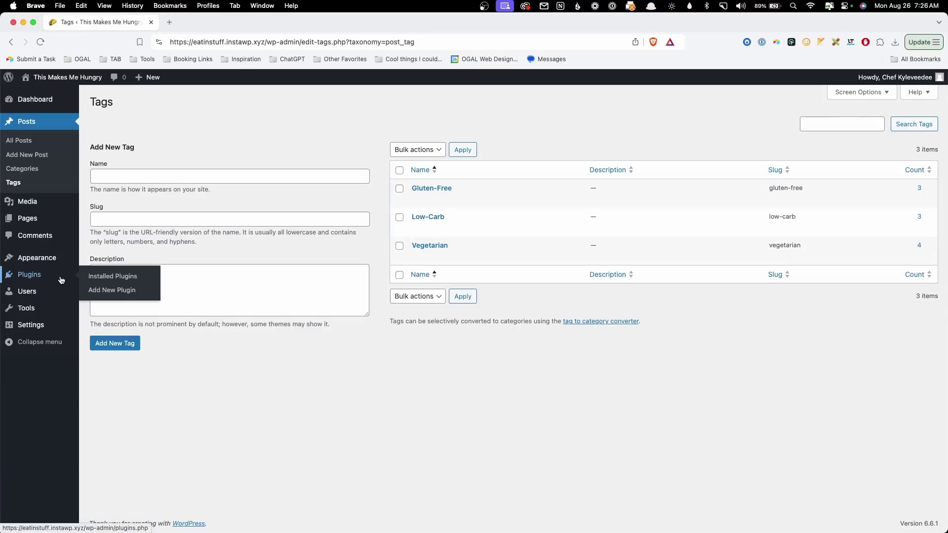
{"action": "left_click", "coordinate": [113, 294]}
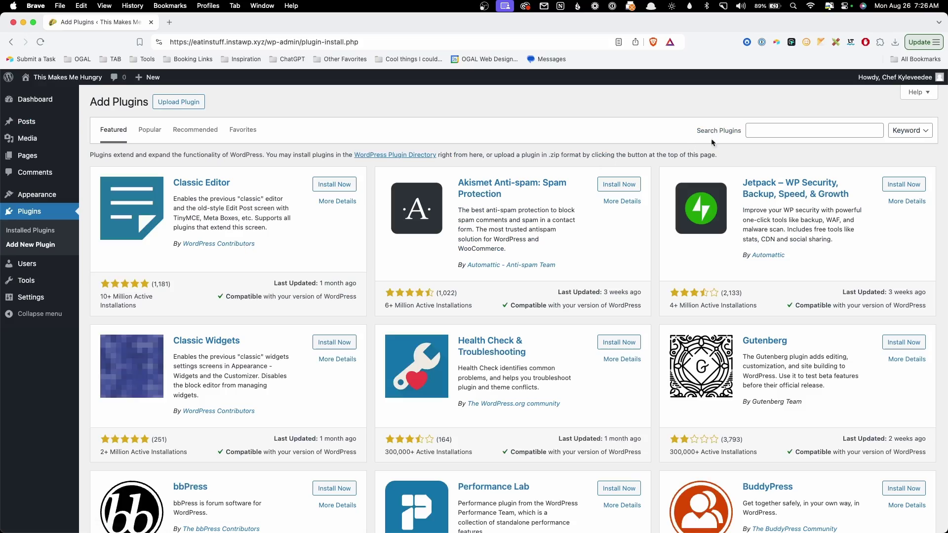
{"action": "left_click", "coordinate": [763, 129]}
{"action": "type", "text": "advanced custom fields"}
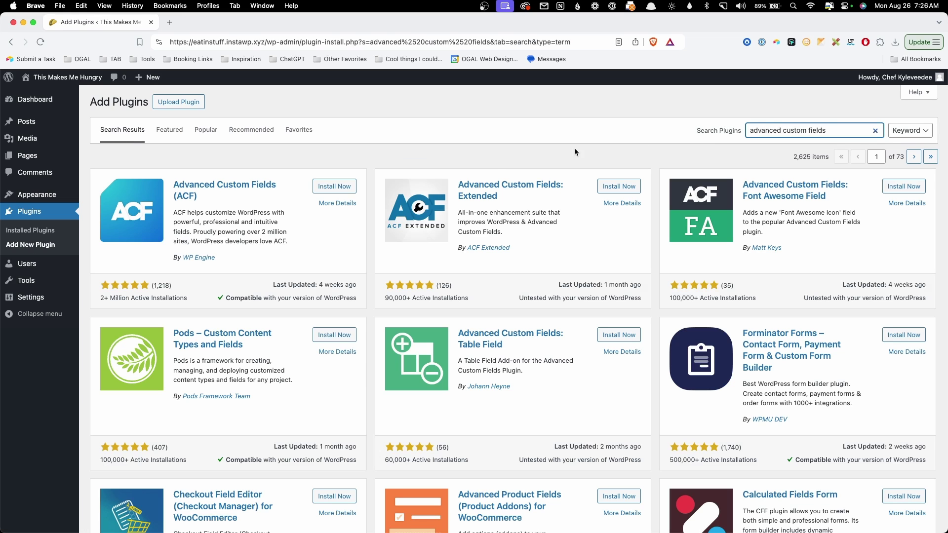
{"action": "left_click", "coordinate": [342, 190]}
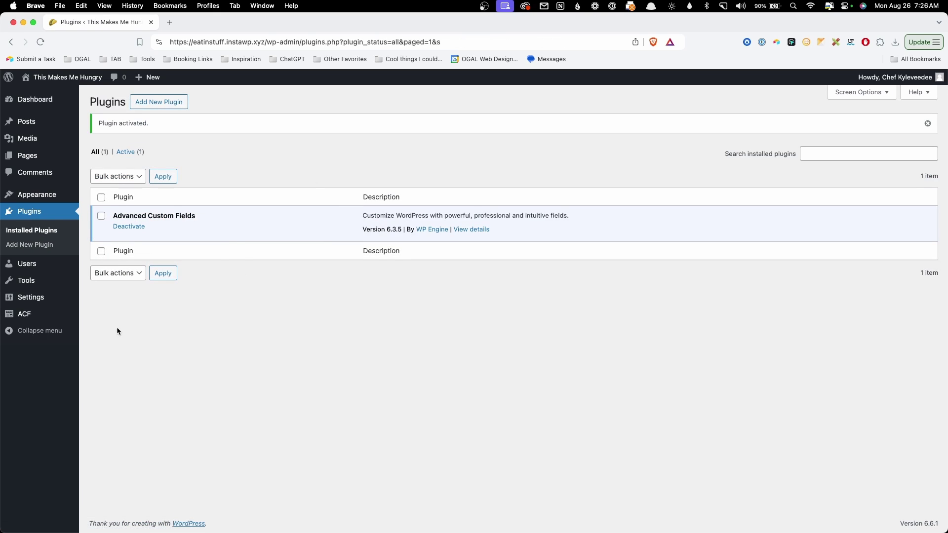
- Start a new ACF taxonomy with plural label "Cooking Methods", singular label "Cooking Method" and key "cooking-method"
{"action": "mouse_move", "coordinate": [55, 319]}
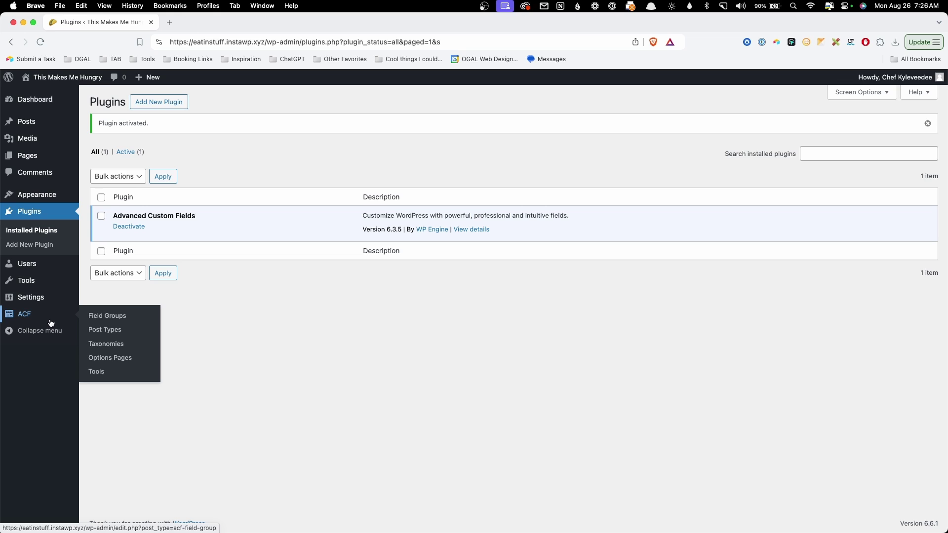
{"action": "left_click", "coordinate": [115, 348]}
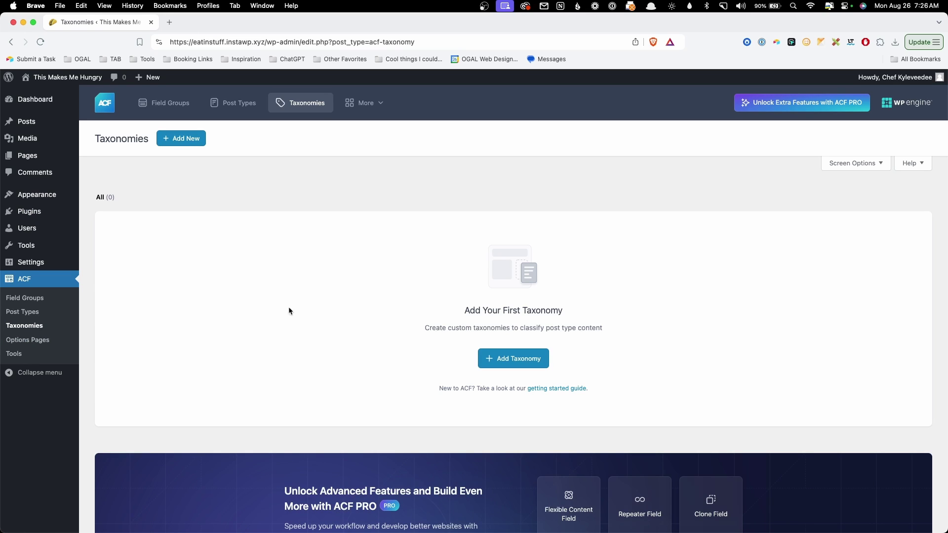
{"action": "left_click", "coordinate": [186, 139]}
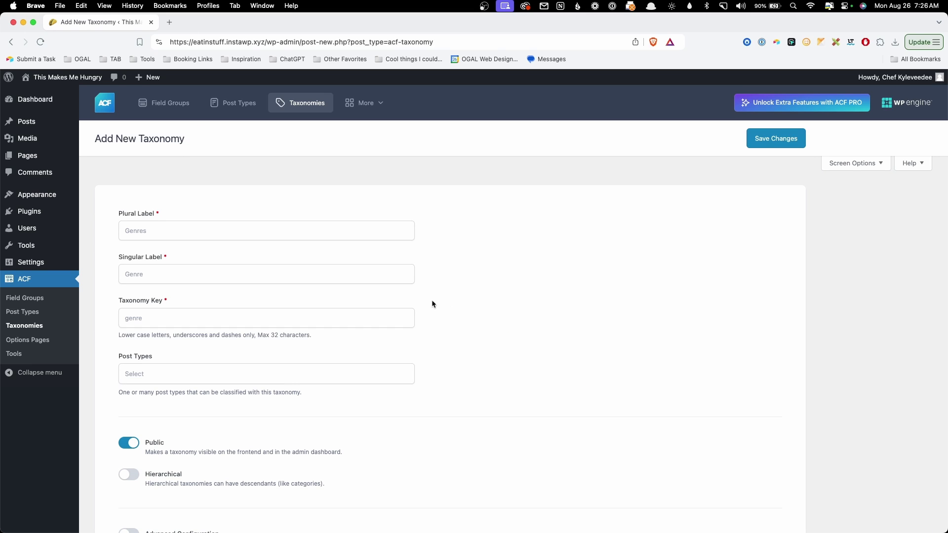
{"action": "left_click", "coordinate": [294, 223]}
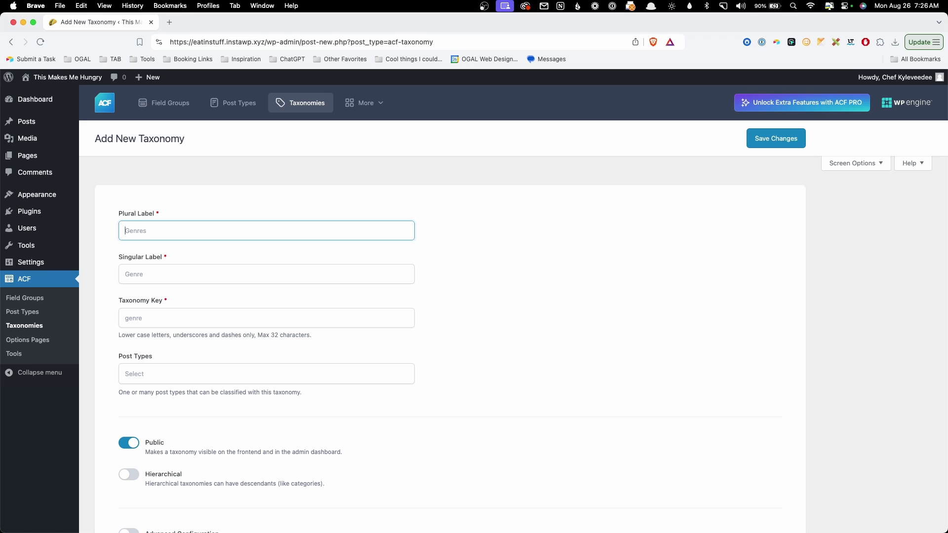
{"action": "type", "text": "Cooking Methods"}
{"action": "key", "text": "Tab"}
{"action": "type", "text": "Cooking Method"}
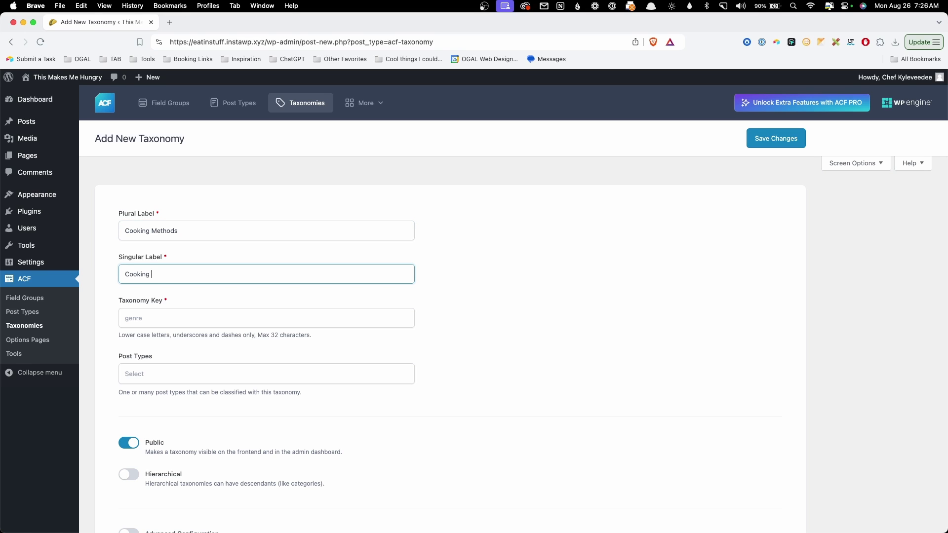
{"action": "key", "text": "Tab"}
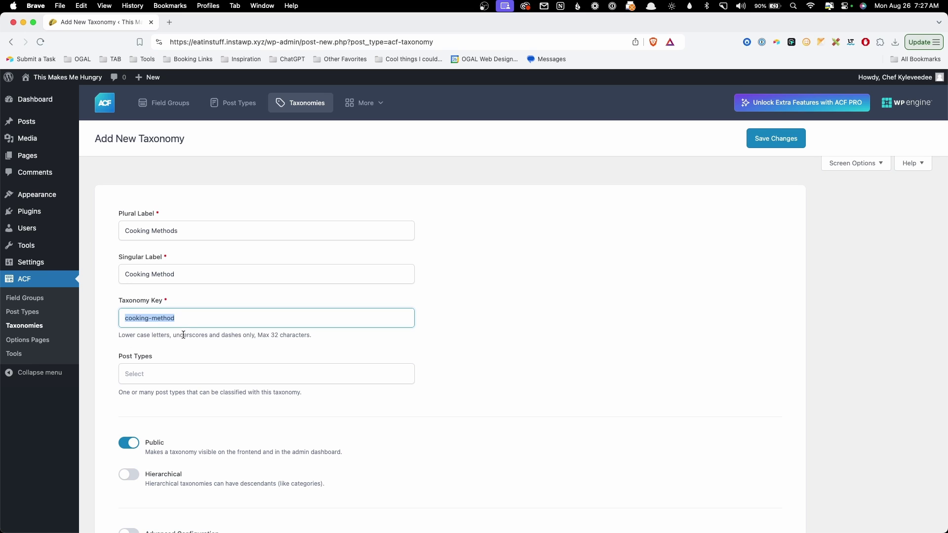
- Assign the Cooking Methods taxonomy to the Post post type
{"action": "scroll", "coordinate": [182, 330], "scroll_direction": "down", "scroll_amount": 2}
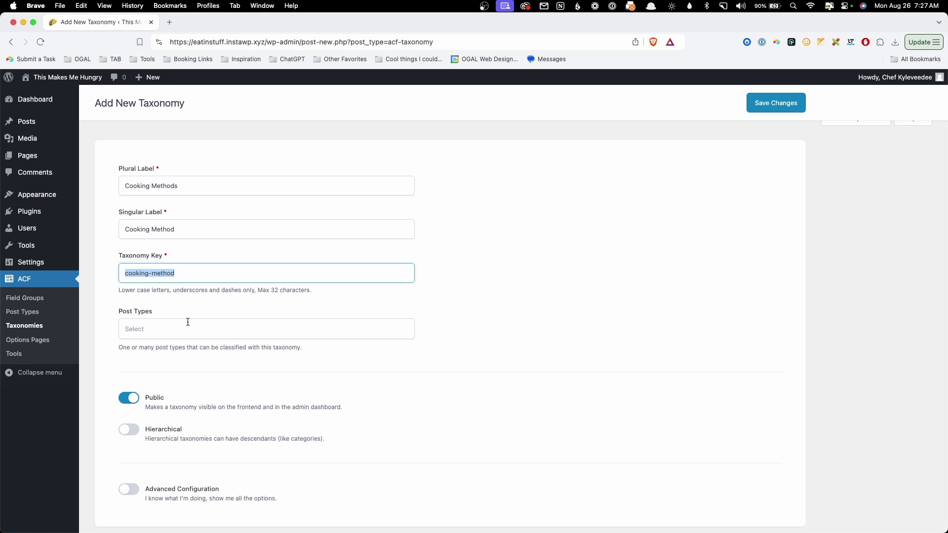
{"action": "left_click", "coordinate": [188, 328]}
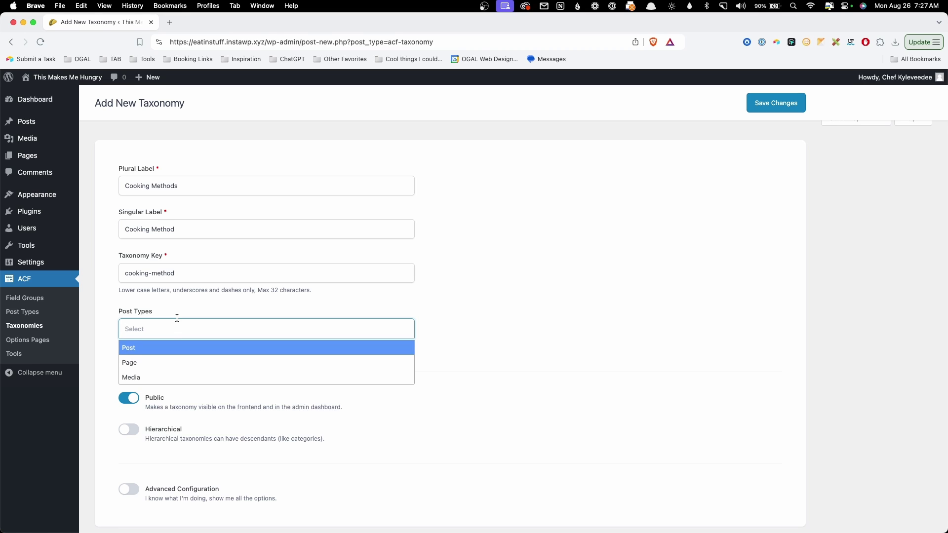
{"action": "left_click", "coordinate": [162, 352]}
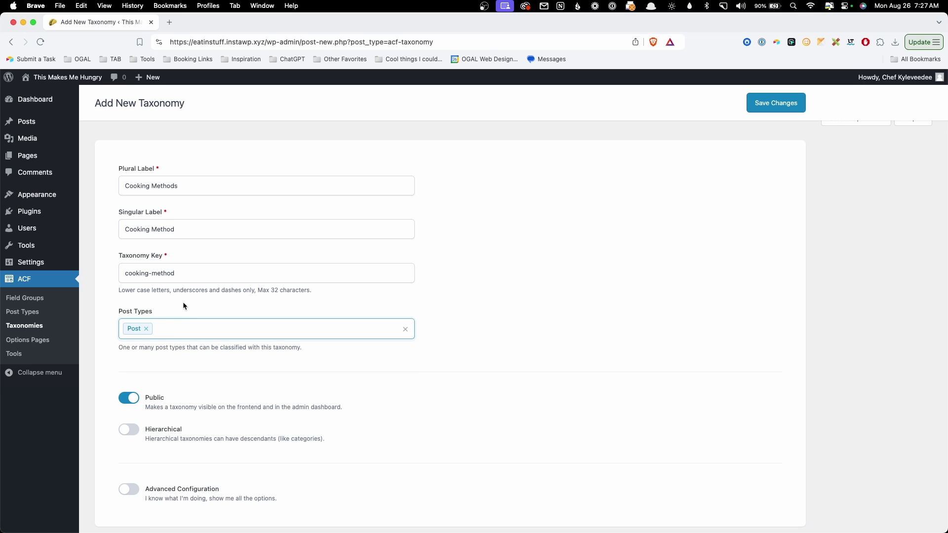
- Enable the Hierarchical and Advanced Configuration options for the Cooking Methods taxonomy and save it
{"action": "scroll", "coordinate": [183, 306], "scroll_direction": "down", "scroll_amount": 2}
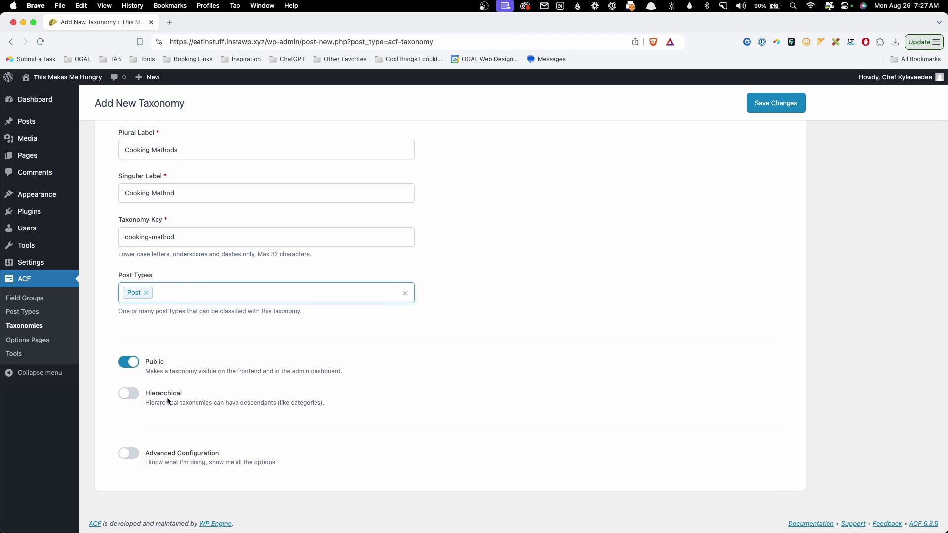
{"action": "left_click", "coordinate": [190, 349]}
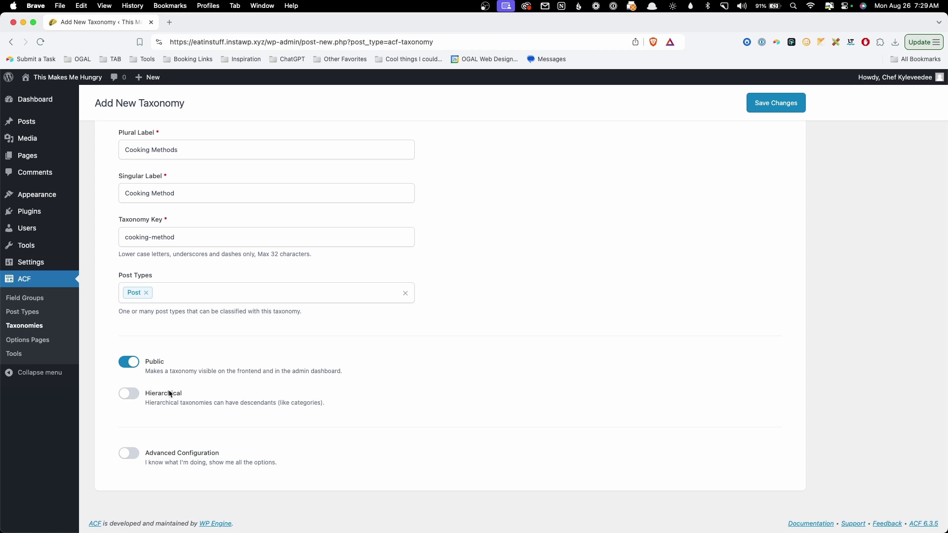
{"action": "left_click", "coordinate": [129, 398]}
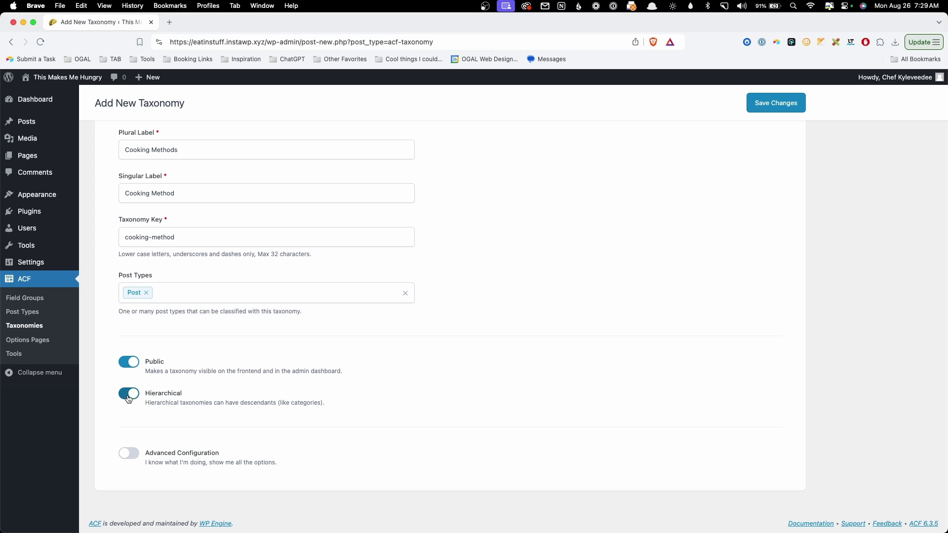
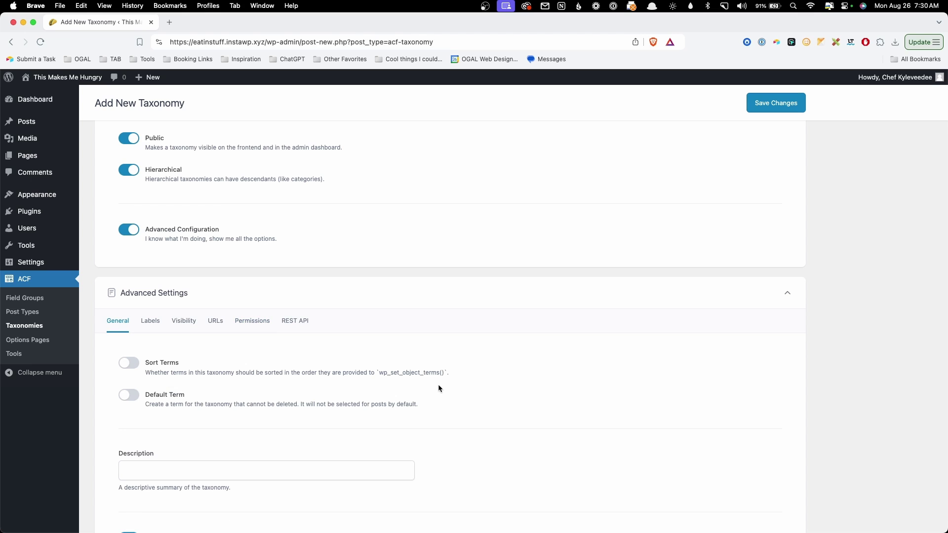
{"action": "scroll", "coordinate": [437, 384], "scroll_direction": "up", "scroll_amount": 6}
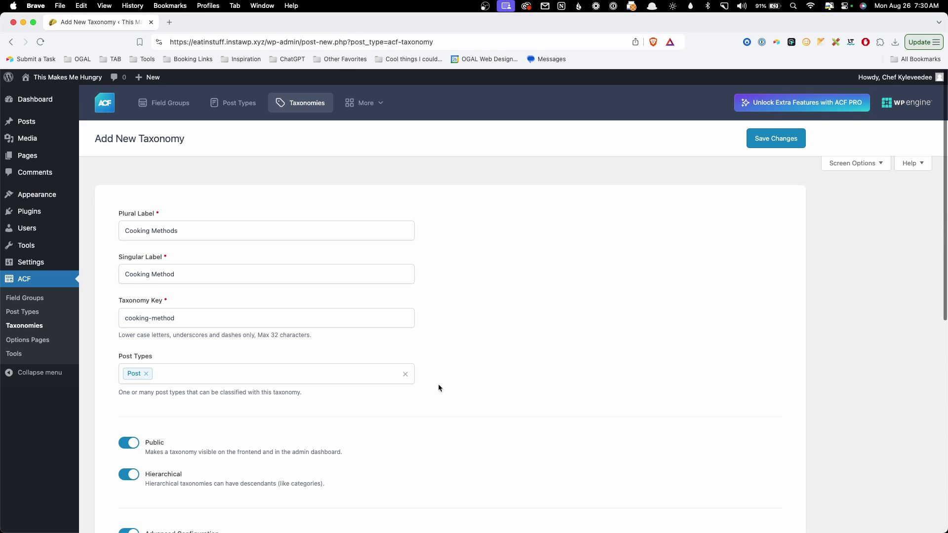
{"action": "left_click", "coordinate": [760, 141]}
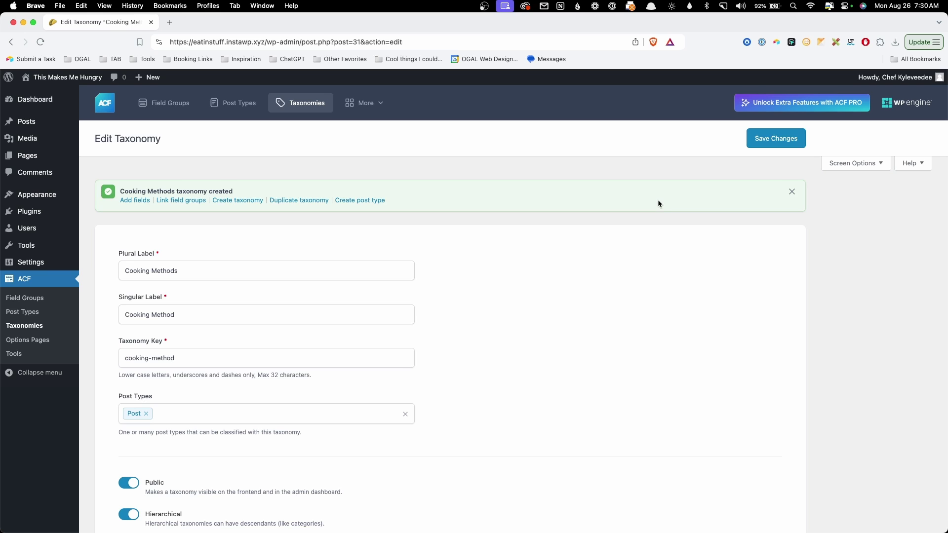
- Open the Cooking Methods terms for posts and add a cooking method named "Grilling"
{"action": "mouse_move", "coordinate": [29, 122]}
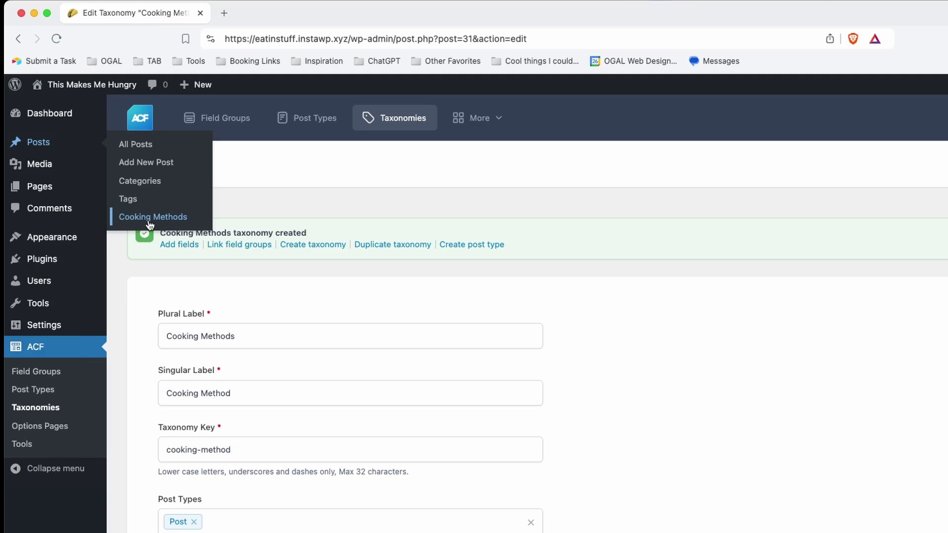
{"action": "left_click", "coordinate": [150, 220]}
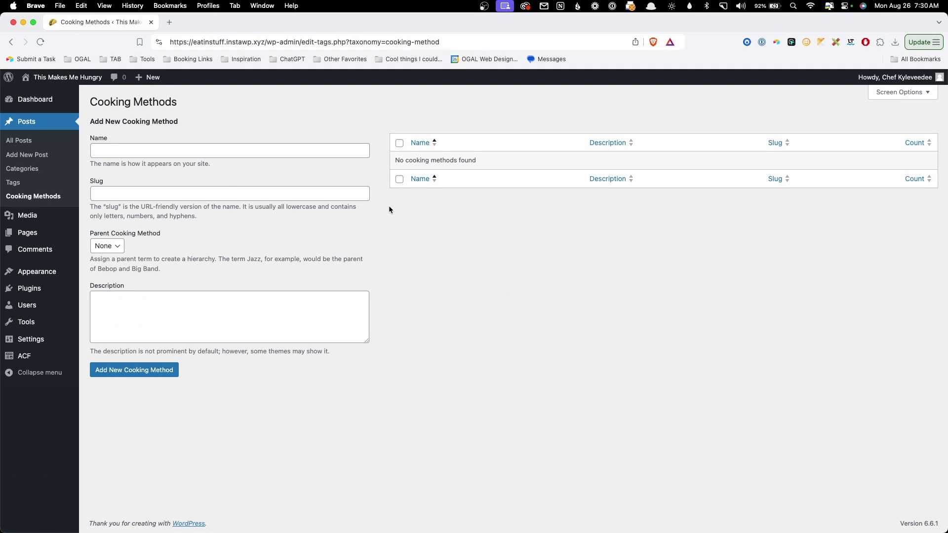
{"action": "left_click", "coordinate": [323, 150]}
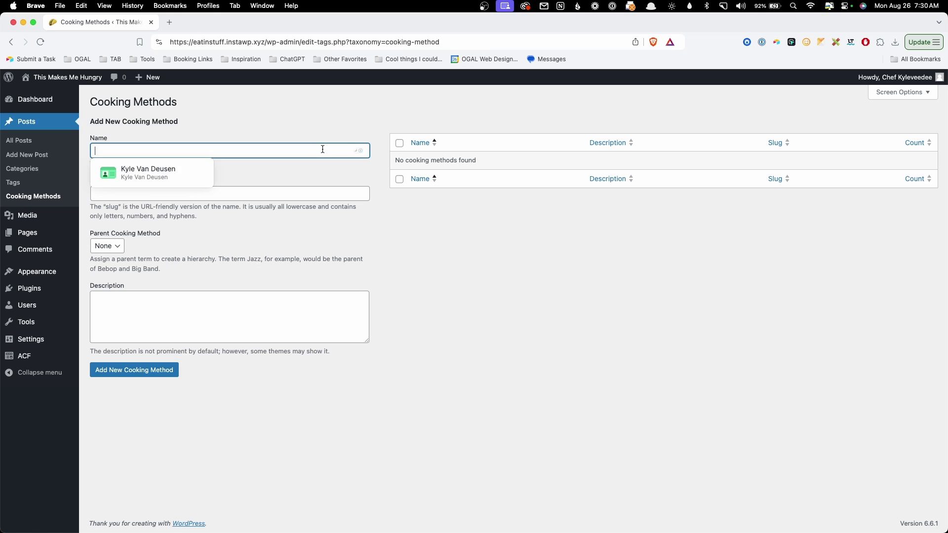
{"action": "type", "text": "Grilling"}
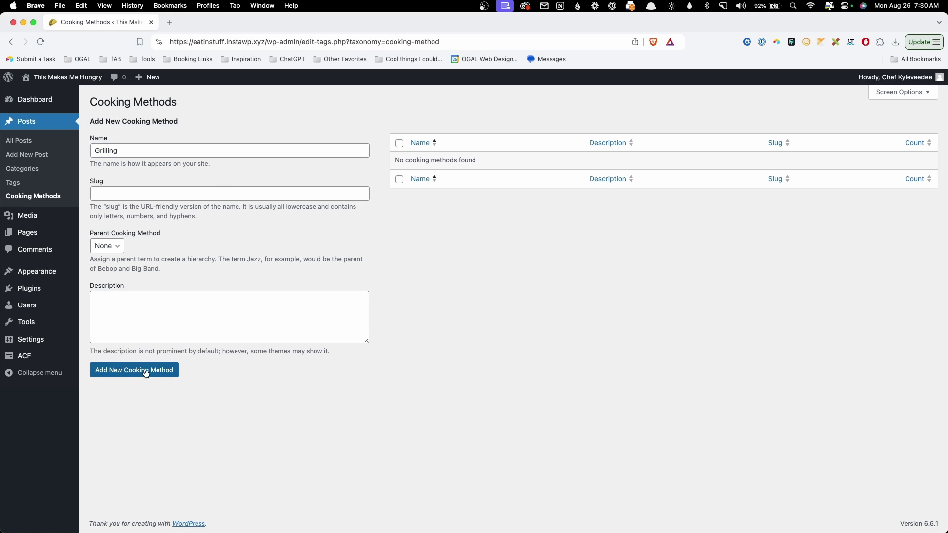
{"action": "left_click", "coordinate": [135, 369]}
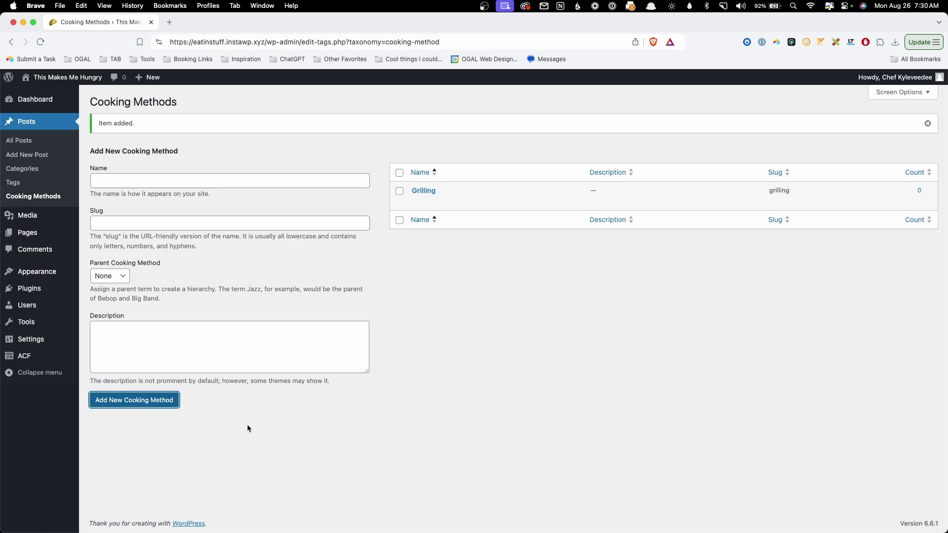
- Add another cooking method named "Baking" with no parent
{"action": "left_click", "coordinate": [287, 178]}
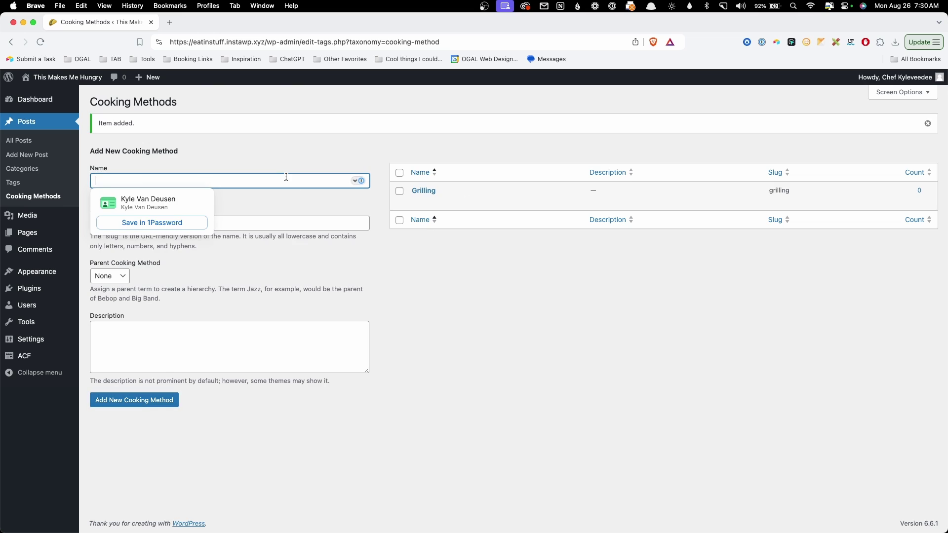
{"action": "type", "text": "Baking"}
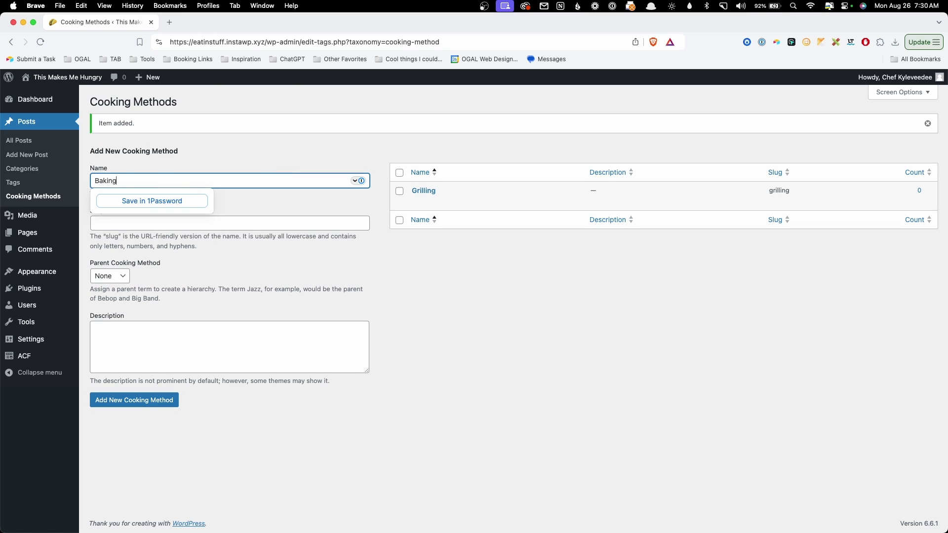
{"action": "left_click", "coordinate": [150, 399]}
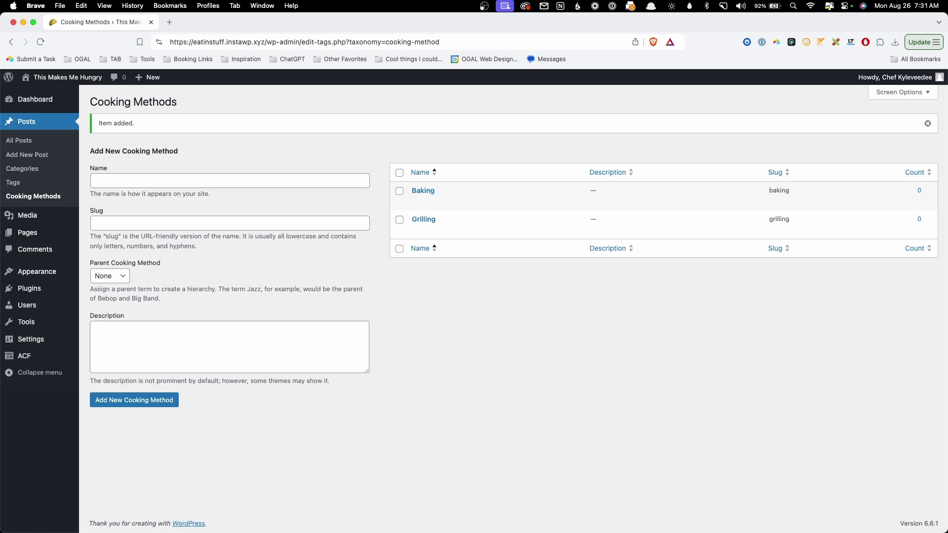
- Open the Mac and Cheese post for editing and show its Cooking Methods options, collapsing the Categories section
{"action": "left_click", "coordinate": [55, 141]}
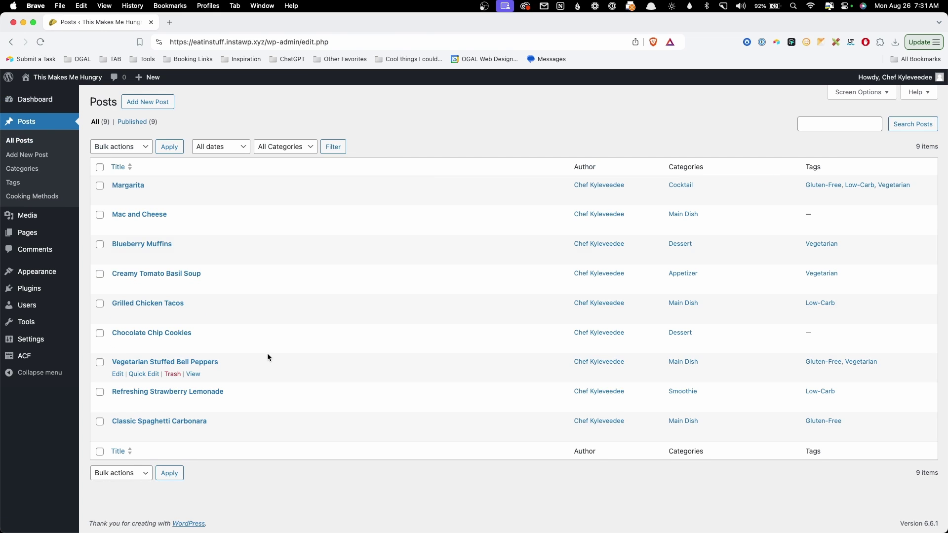
{"action": "left_click", "coordinate": [119, 227]}
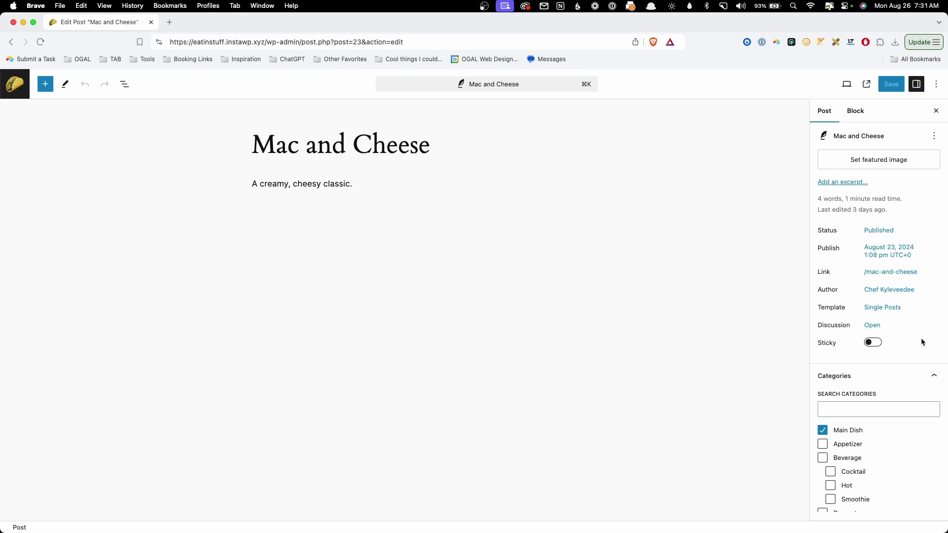
{"action": "scroll", "coordinate": [914, 338], "scroll_direction": "down", "scroll_amount": 4}
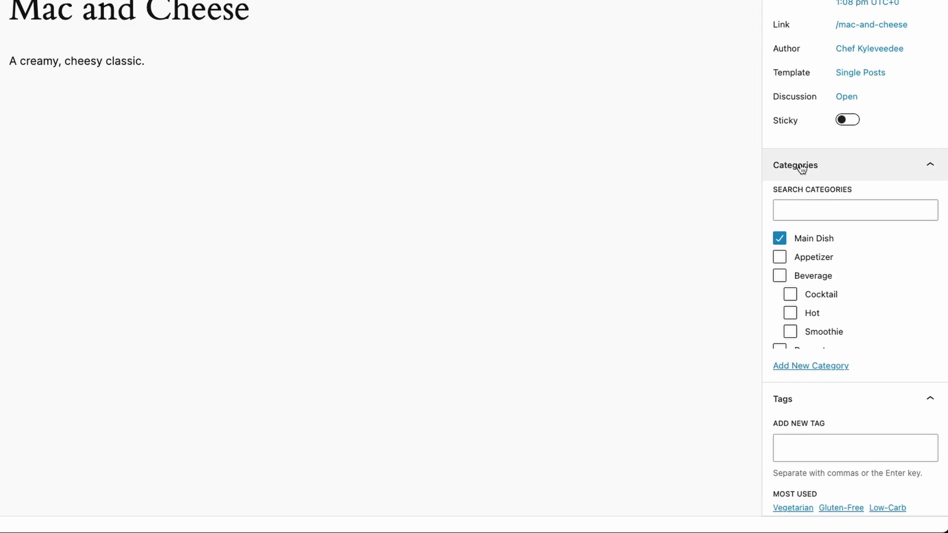
{"action": "left_click", "coordinate": [801, 167]}
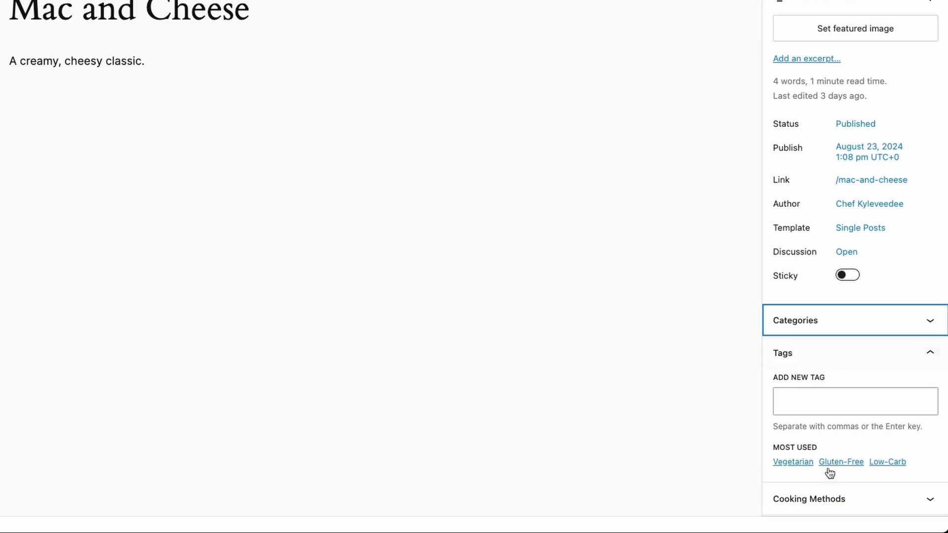
{"action": "left_click", "coordinate": [833, 506]}
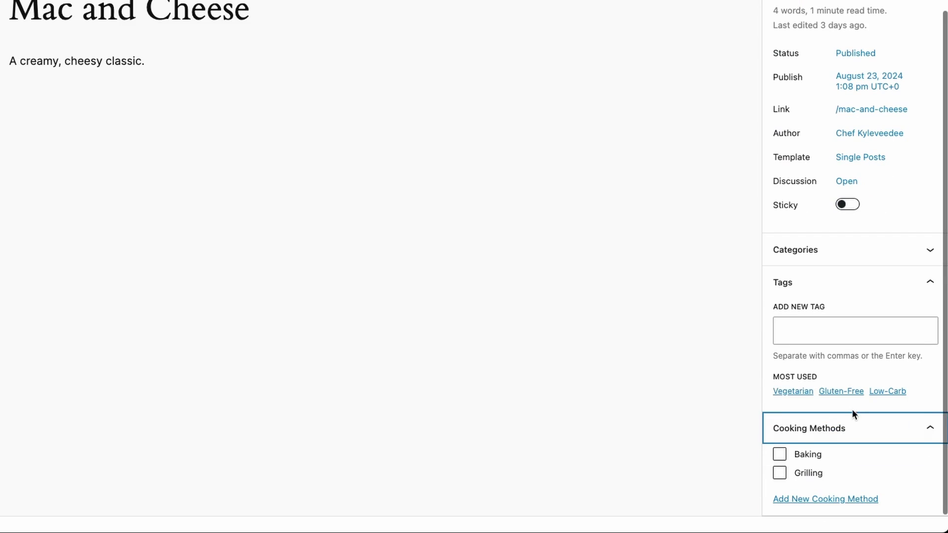
- Add a new cooking method named "Stop Top" to the Mac and Cheese post without a parent
{"action": "left_click", "coordinate": [835, 500]}
{"action": "scroll", "coordinate": [844, 444], "scroll_direction": "down", "scroll_amount": 3}
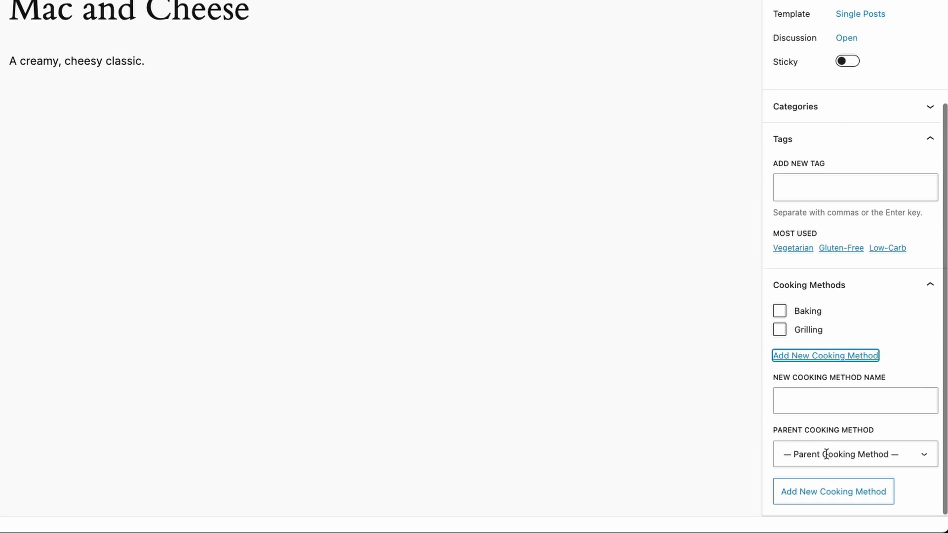
{"action": "left_click", "coordinate": [801, 392]}
{"action": "type", "text": "Stop T"}
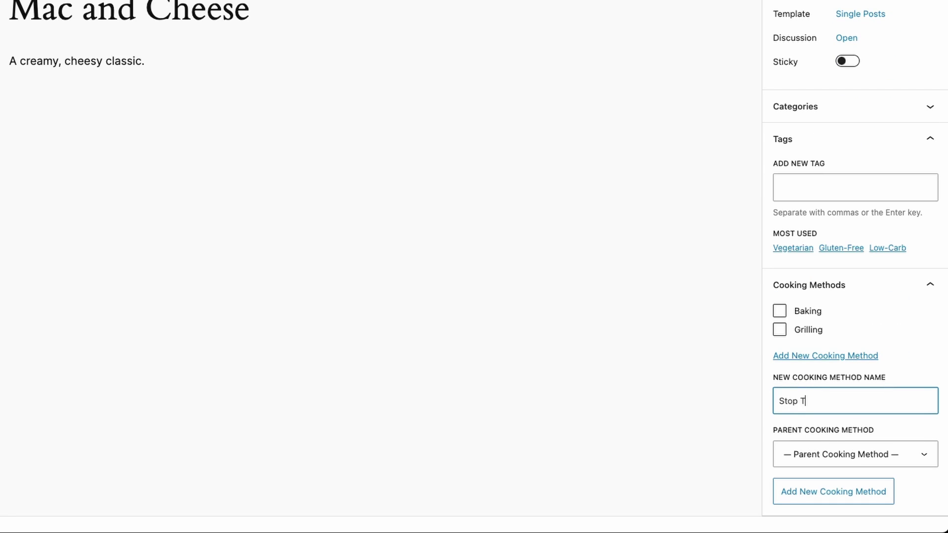
{"action": "type", "text": "op"}
{"action": "left_click", "coordinate": [869, 501]}
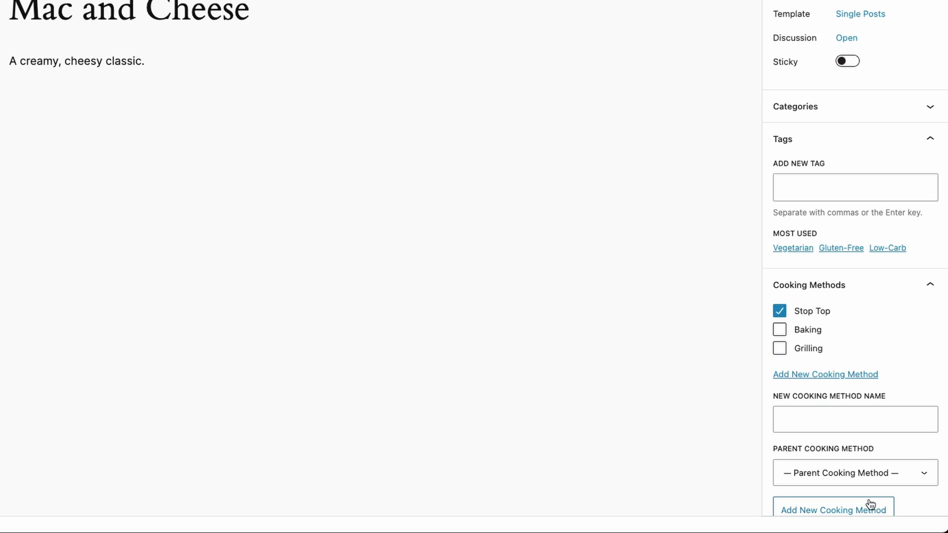